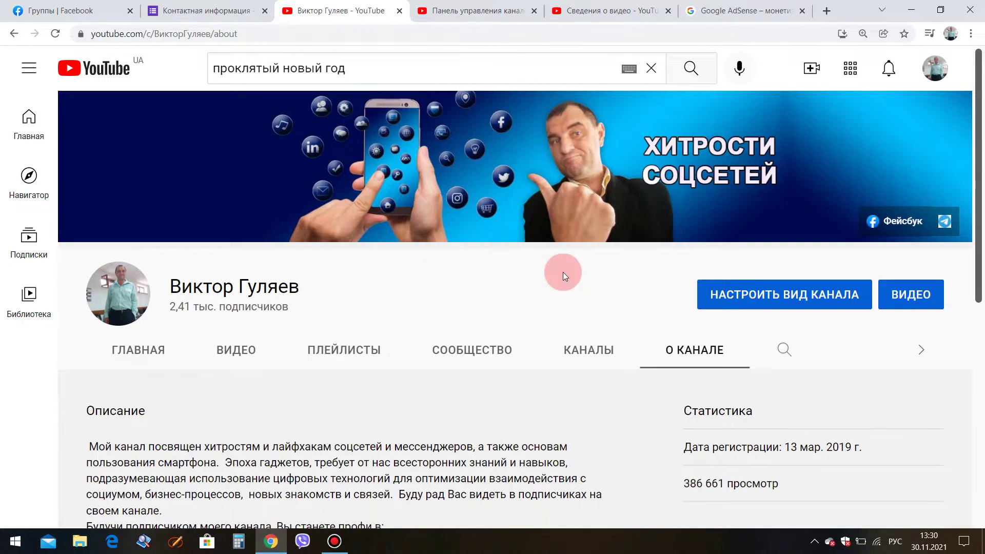
Go from the channel's О КАНАЛЕ page to the YouTube Studio dashboard showing 0 subscribers and 0 views
{"action": "mouse_move", "coordinate": [504, 174]}
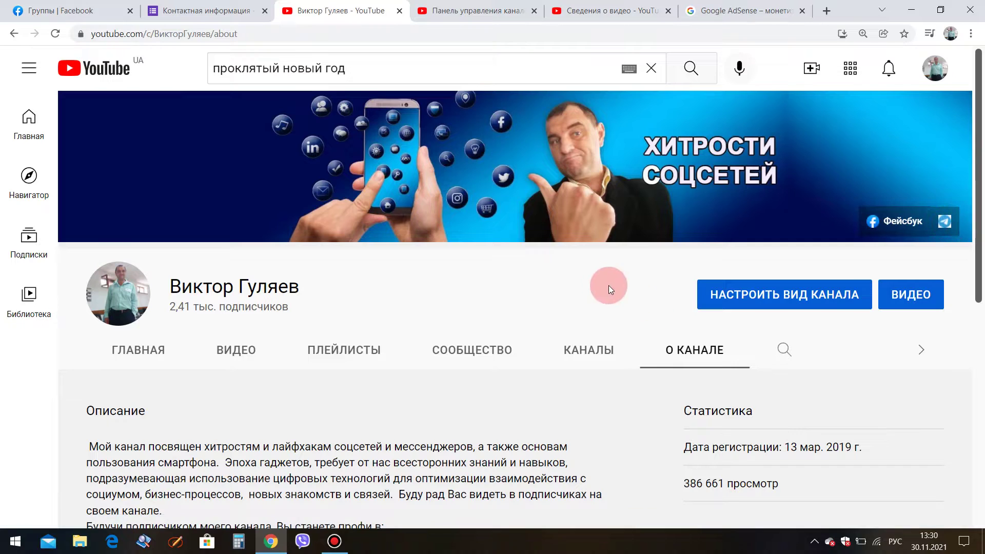
{"action": "left_click", "coordinate": [684, 354]}
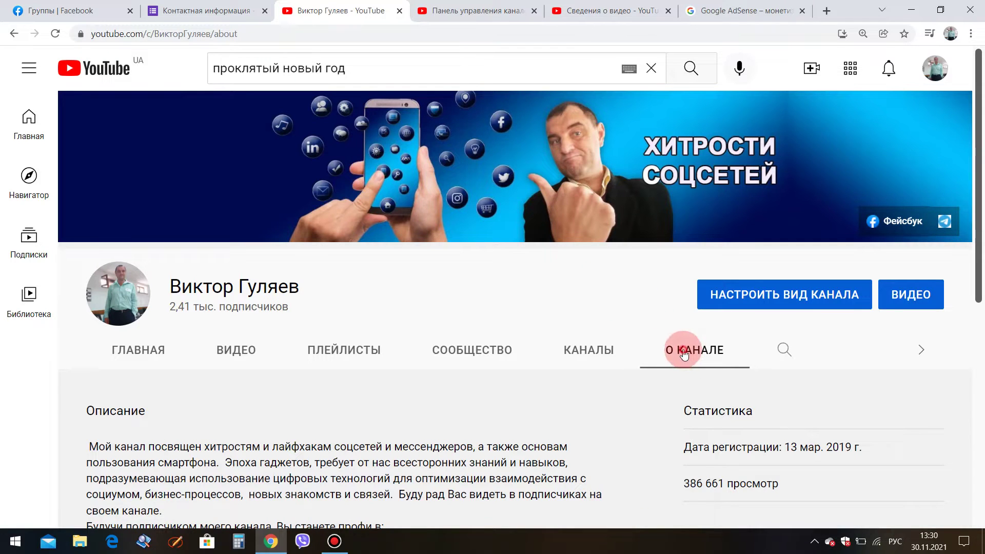
{"action": "left_click_drag", "start_coordinate": [981, 154], "coordinate": [981, 410]}
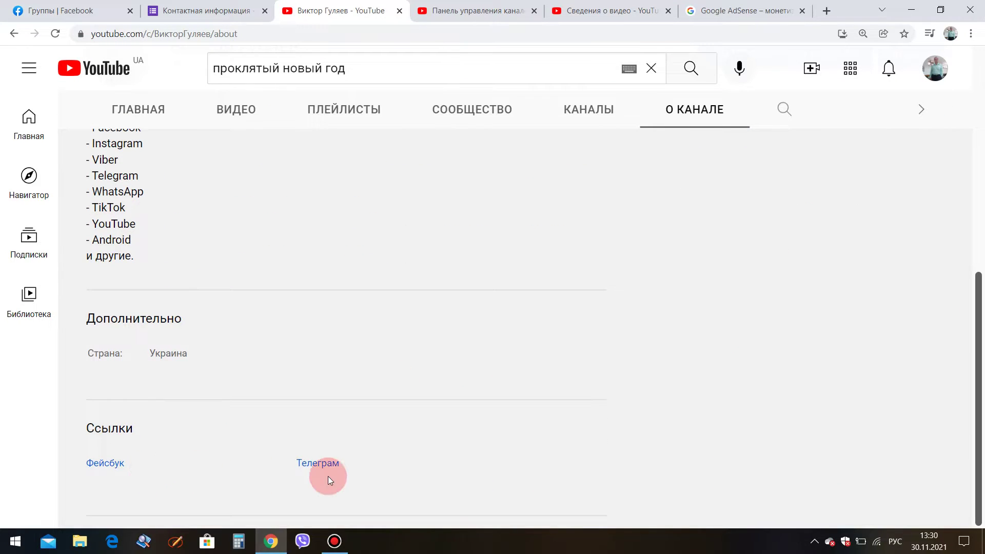
{"action": "scroll", "coordinate": [564, 308], "scroll_direction": "up", "scroll_amount": 13}
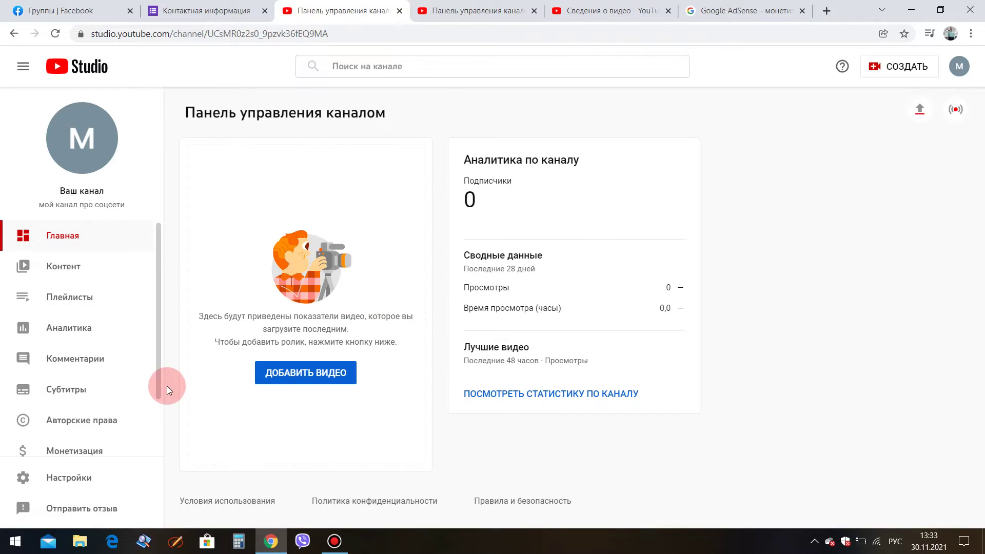
Open Монетизация in YouTube Studio and scroll down to Шаг 2, linking AdSense
{"action": "left_click", "coordinate": [87, 452]}
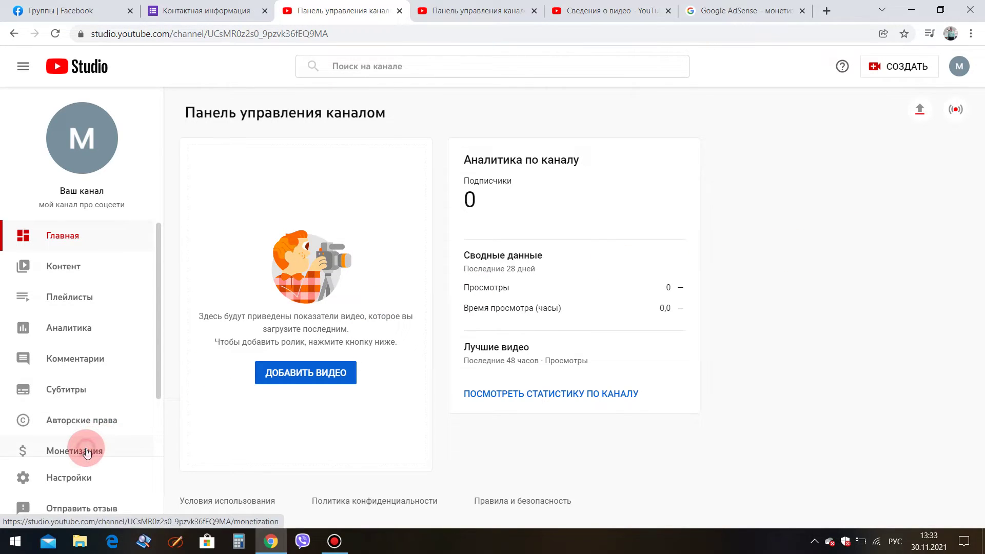
{"action": "left_click", "coordinate": [86, 452]}
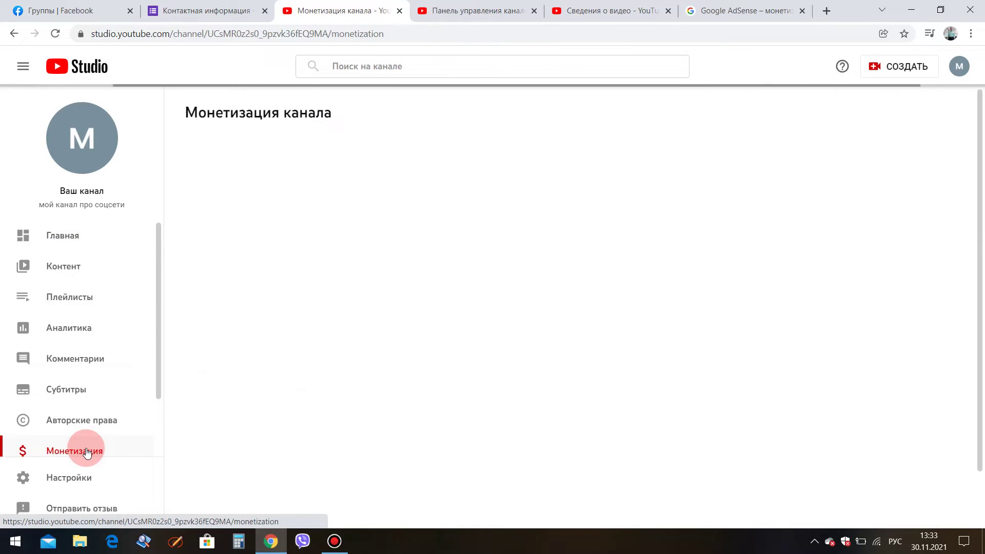
{"action": "scroll", "coordinate": [457, 481], "scroll_direction": "down", "scroll_amount": 2}
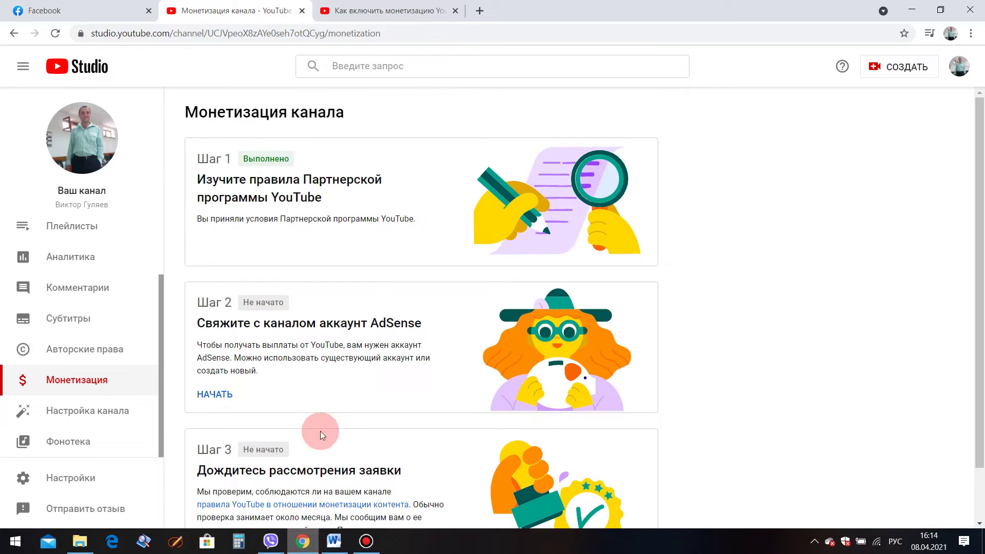
{"action": "left_click_drag", "start_coordinate": [981, 251], "coordinate": [974, 315]}
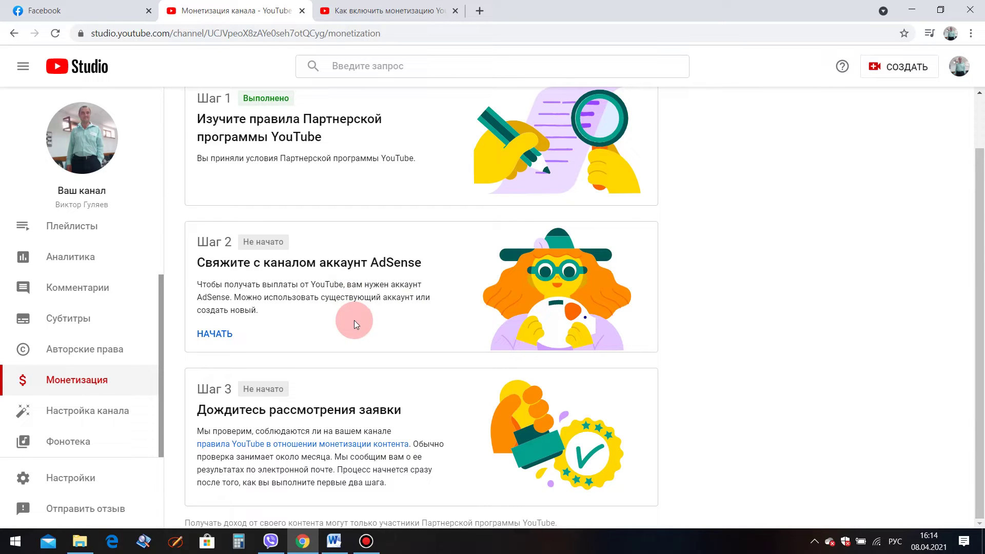
{"action": "left_click", "coordinate": [212, 337]}
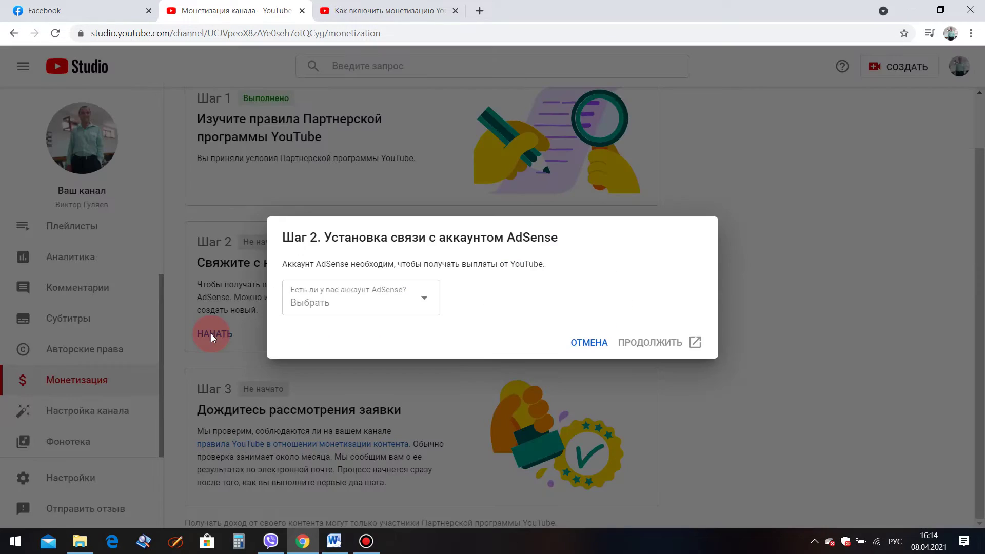
{"action": "left_click", "coordinate": [428, 303]}
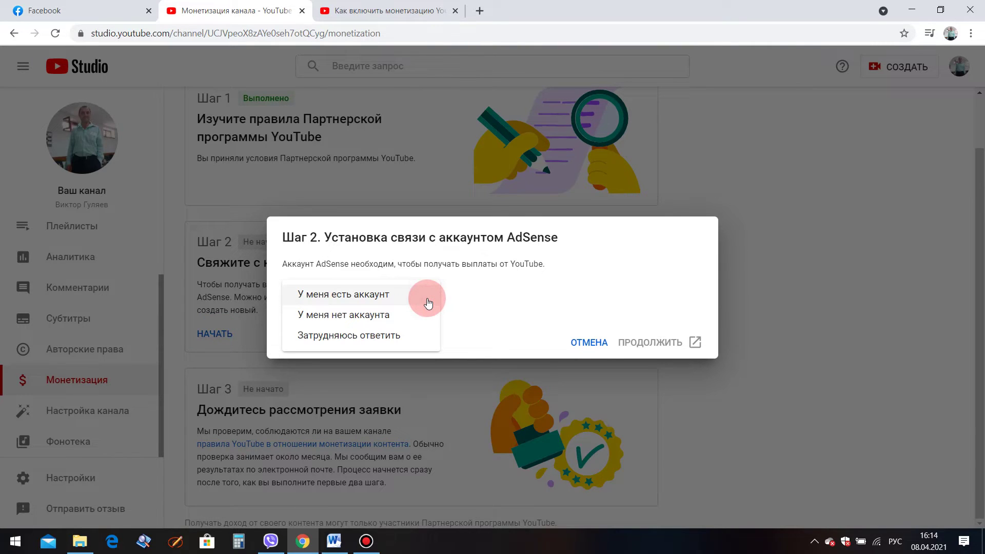
{"action": "left_click", "coordinate": [374, 317]}
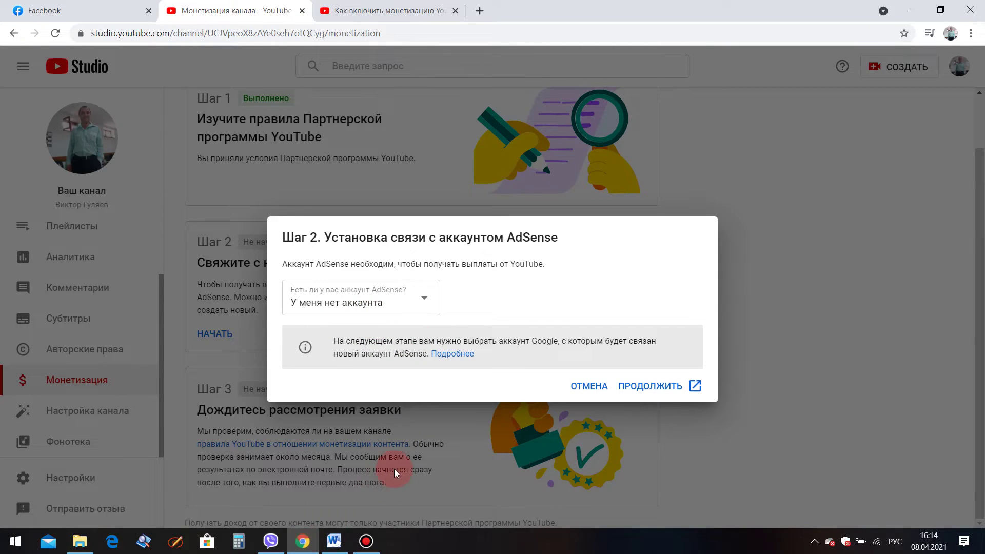
{"action": "left_click", "coordinate": [640, 395]}
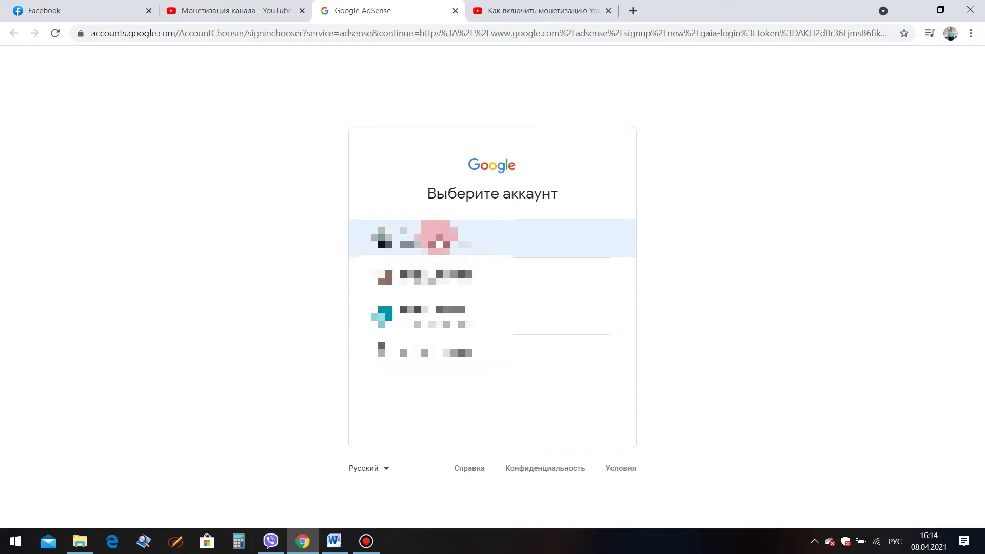
Sign in with the first Google account, confirm the channel URL, opt in to tips, and choose Украина
{"action": "left_click", "coordinate": [439, 237]}
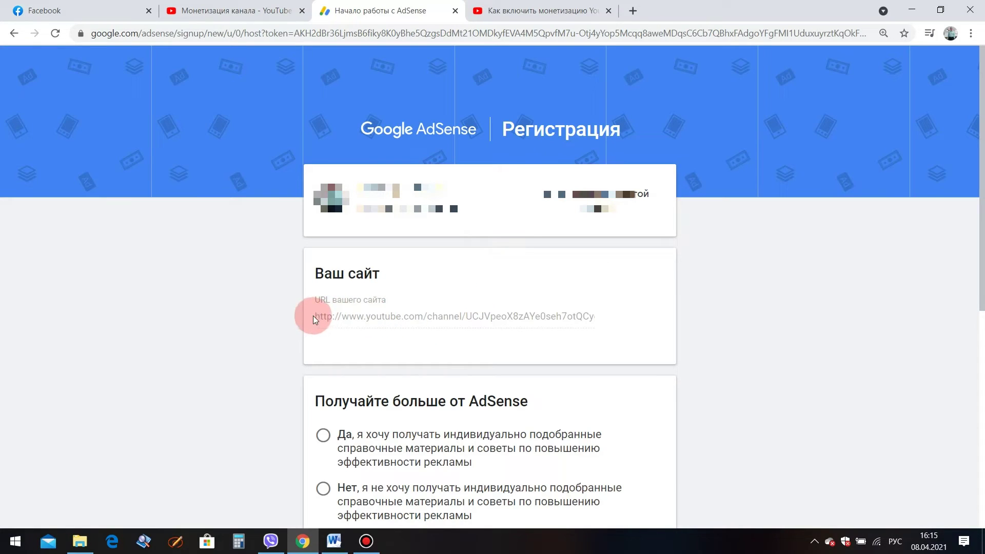
{"action": "left_click_drag", "start_coordinate": [315, 314], "coordinate": [556, 323]}
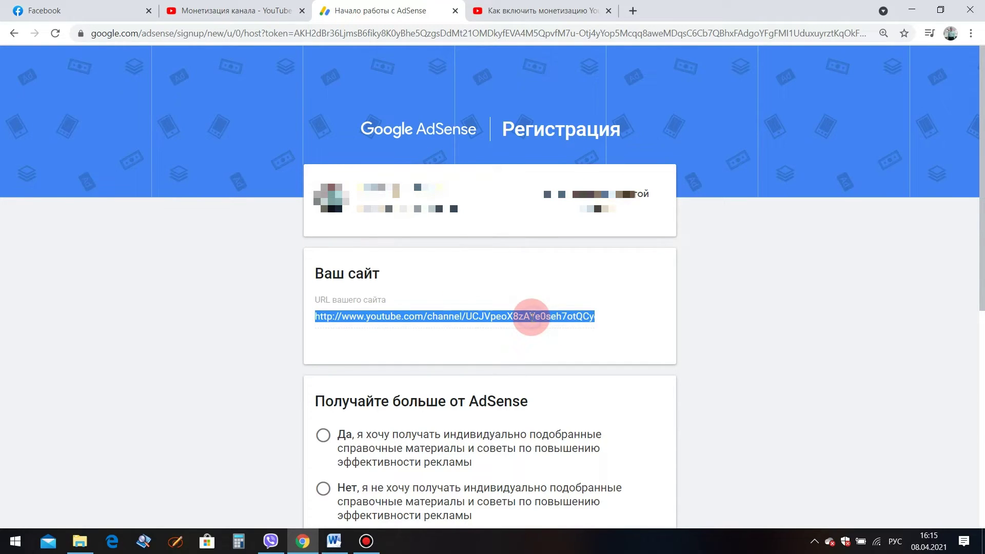
{"action": "left_click_drag", "start_coordinate": [982, 249], "coordinate": [982, 401]}
{"action": "key", "text": "space"}
{"action": "left_click", "coordinate": [584, 350]}
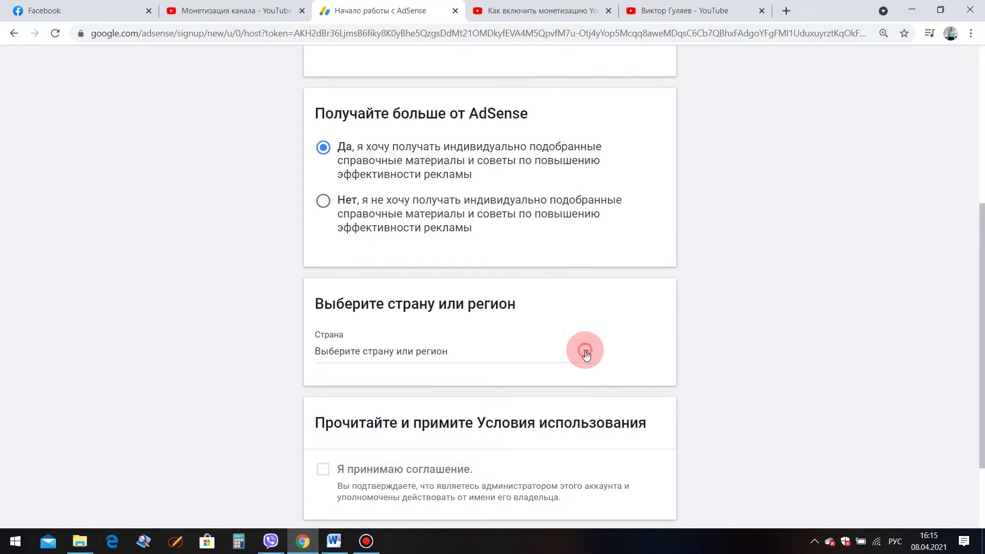
{"action": "left_click_drag", "start_coordinate": [592, 369], "coordinate": [592, 421]}
{"action": "left_click", "coordinate": [345, 345]}
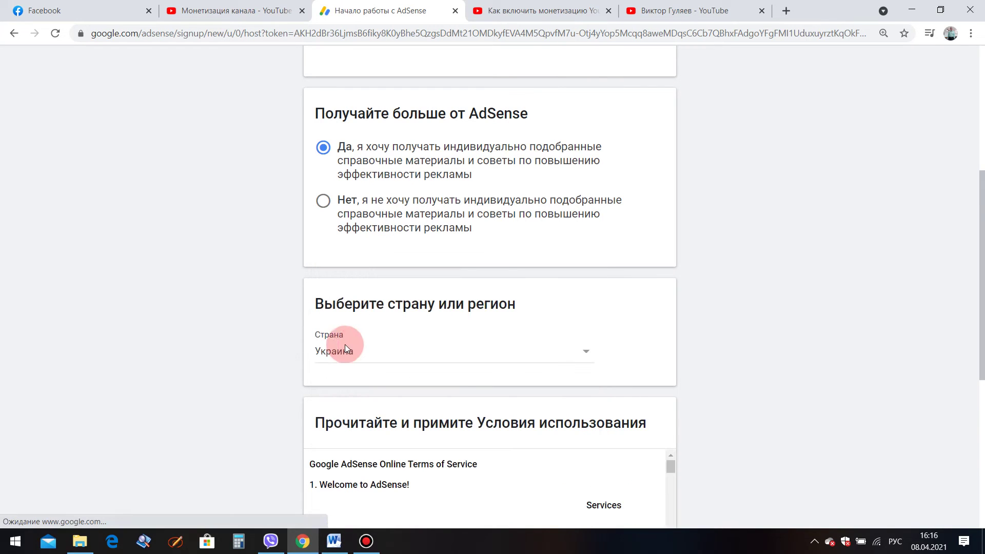
Tick 'Я принимаю соглашение' in the terms box and create the AdSense account
{"action": "left_click_drag", "start_coordinate": [983, 275], "coordinate": [983, 440]}
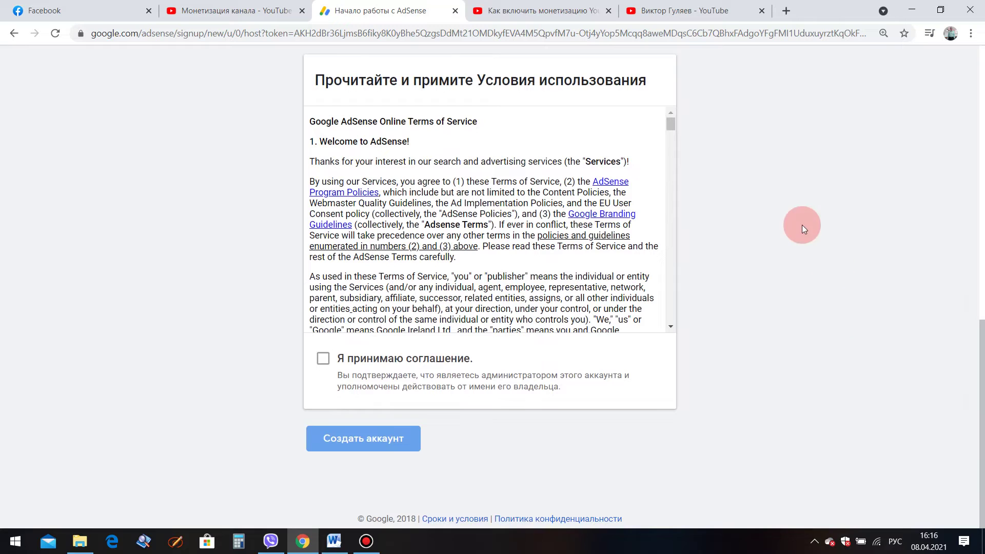
{"action": "left_click_drag", "start_coordinate": [672, 124], "coordinate": [670, 221]}
{"action": "left_click", "coordinate": [324, 357]}
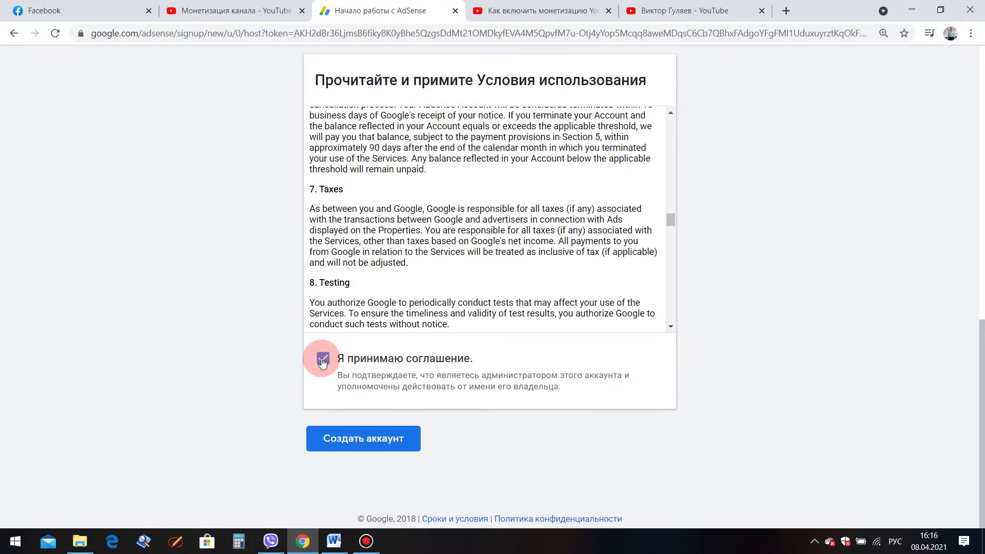
{"action": "left_click", "coordinate": [363, 437]}
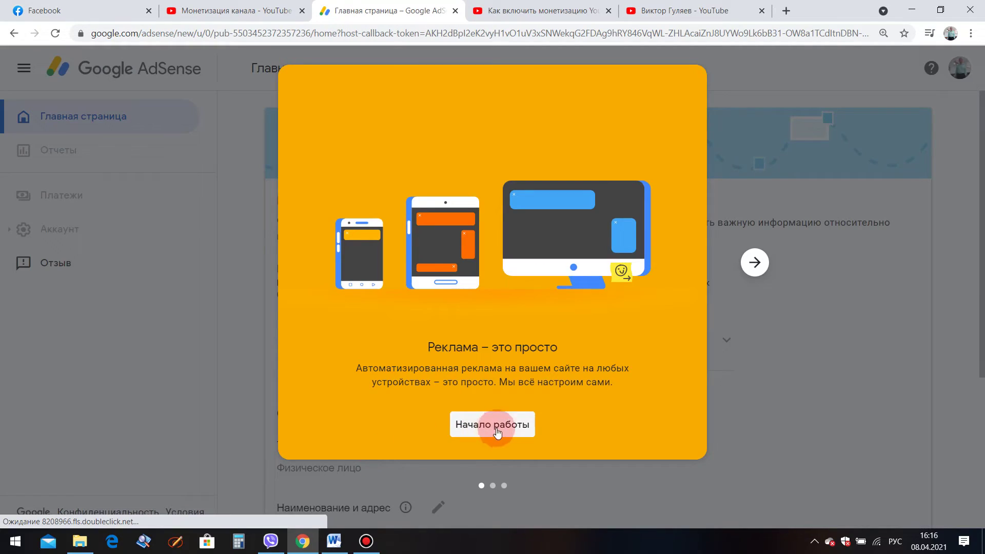
Dismiss the 'Начало работы' welcome and scroll to the payment profile with Ukraine and individual account
{"action": "left_click", "coordinate": [506, 427]}
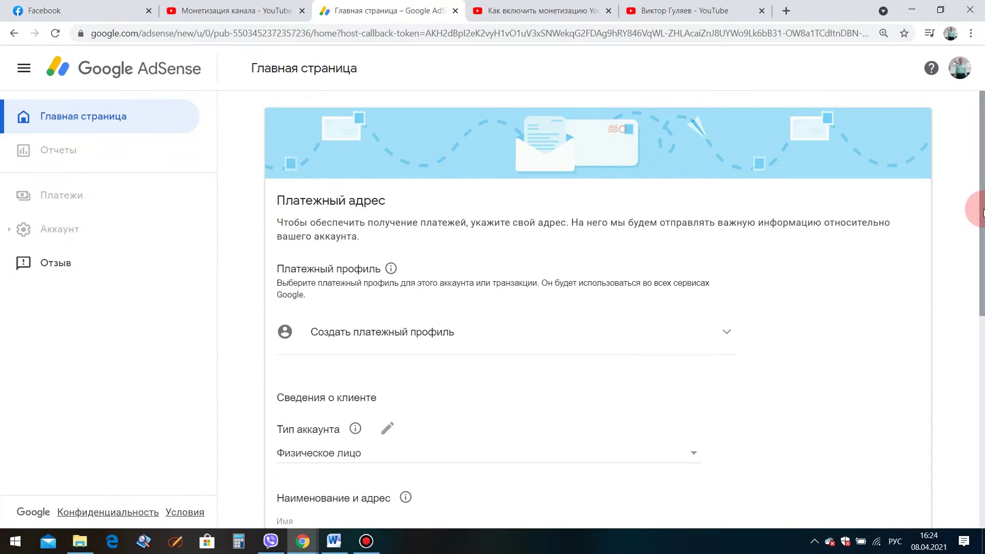
{"action": "scroll", "coordinate": [982, 291], "scroll_direction": "down", "scroll_amount": 2}
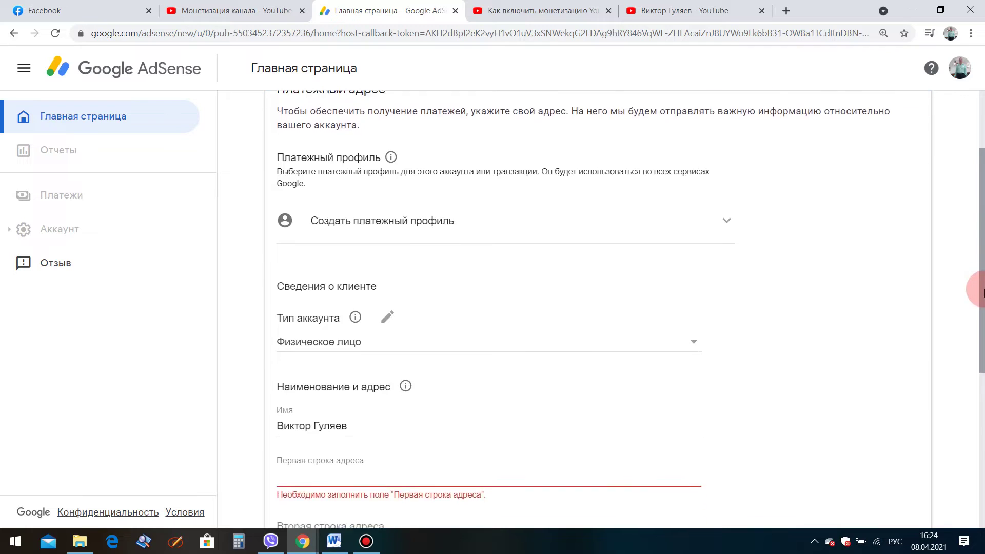
{"action": "left_click_drag", "start_coordinate": [983, 291], "coordinate": [983, 187]}
{"action": "left_click", "coordinate": [965, 262]}
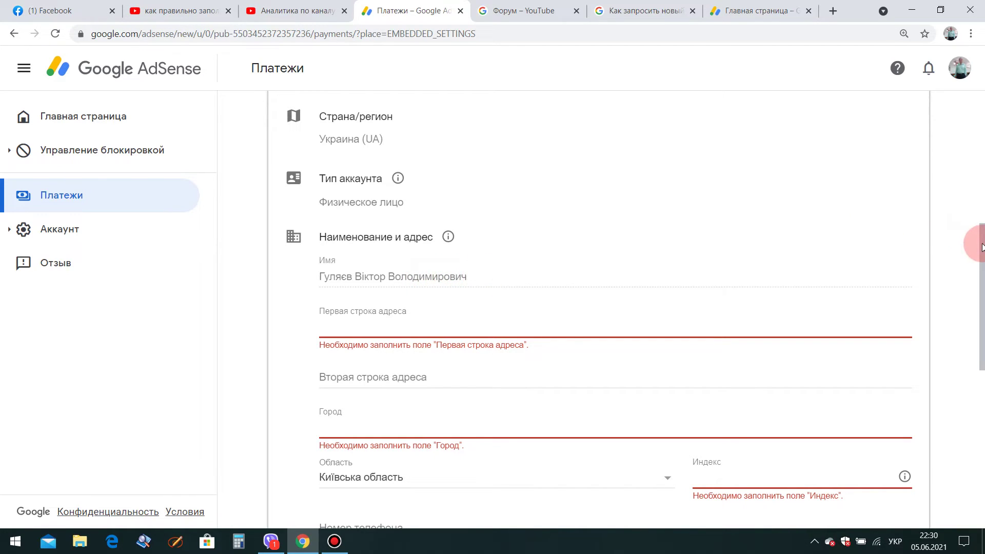
Scroll to the Наименование и адрес section and place the cursor in the first address line
{"action": "left_click_drag", "start_coordinate": [981, 238], "coordinate": [982, 359]}
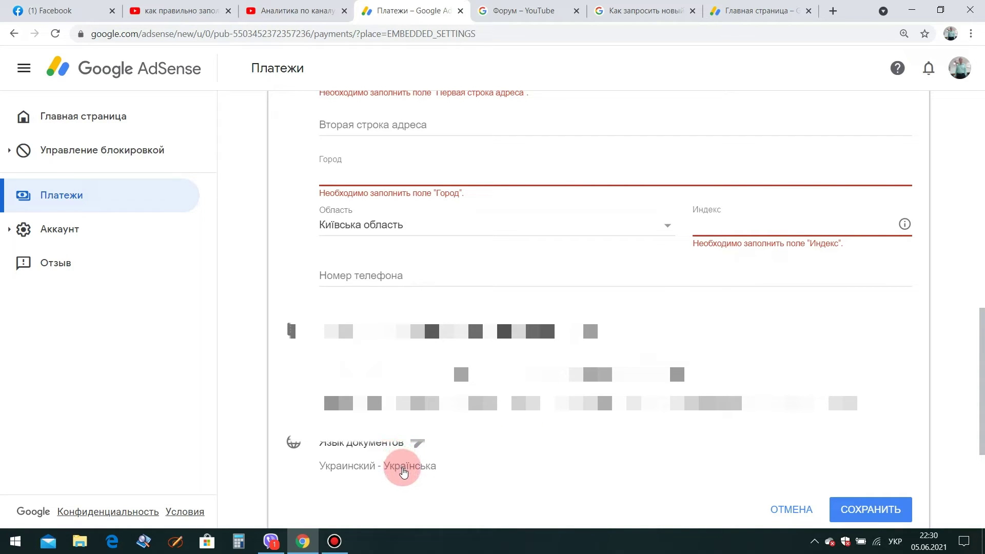
{"action": "mouse_move", "coordinate": [981, 340]}
{"action": "left_mouse_down"}
{"action": "mouse_move", "coordinate": [982, 259]}
{"action": "mouse_move", "coordinate": [982, 296]}
{"action": "left_mouse_up"}
{"action": "left_click", "coordinate": [641, 234]}
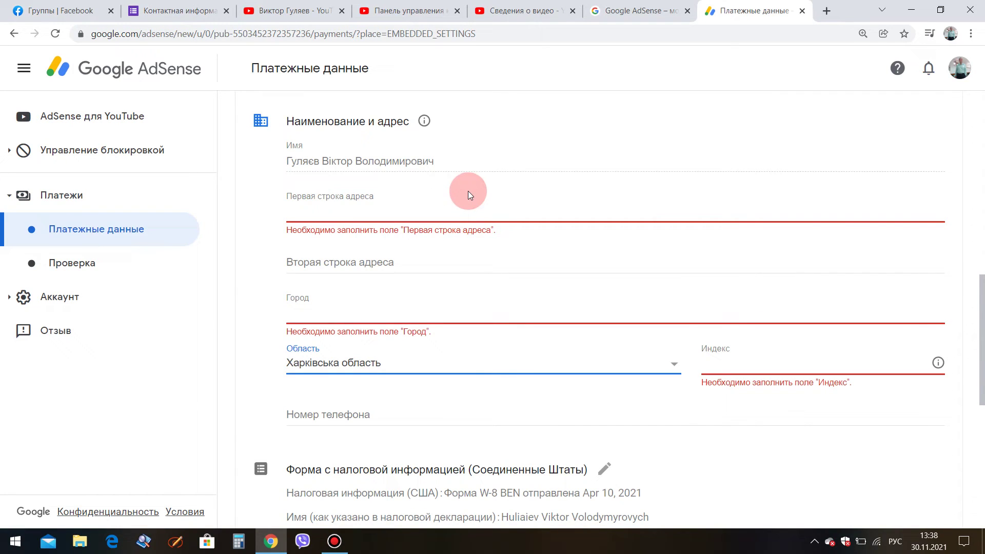
Enter the payee's street, house and apartment number in 'Первая строка адреса'
{"action": "left_click", "coordinate": [262, 213]}
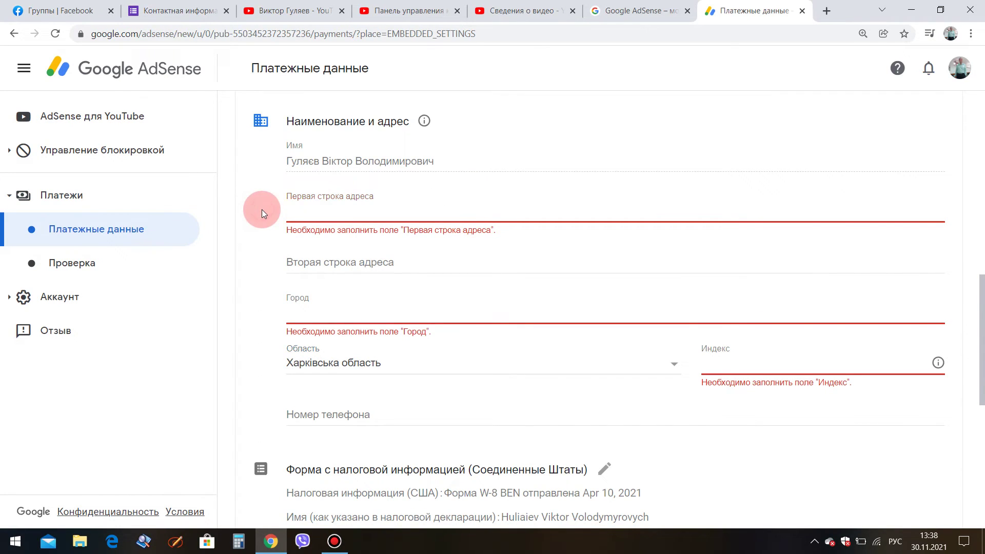
{"action": "left_click", "coordinate": [288, 214]}
{"action": "type", "text": "улица Степная,"}
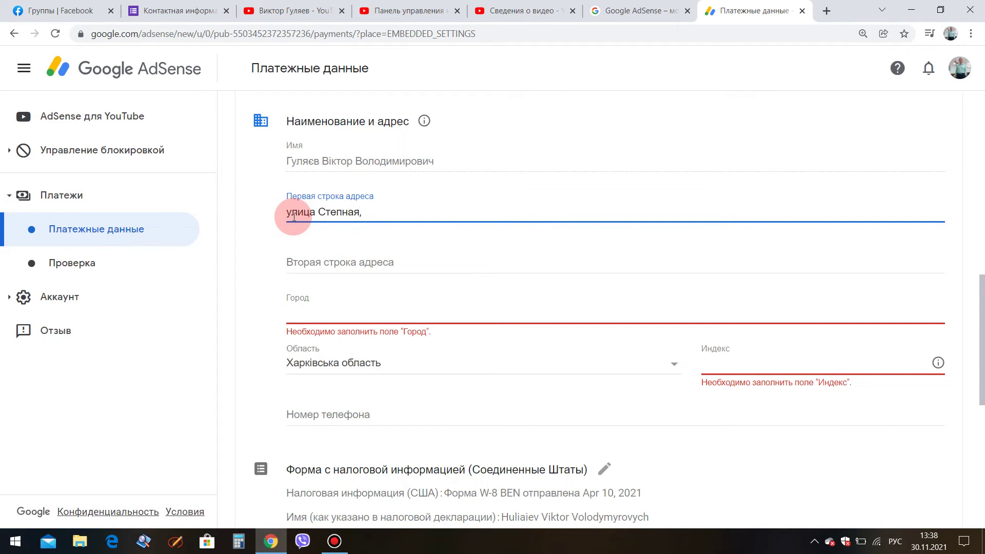
{"action": "type", "text": " д. 2, "}
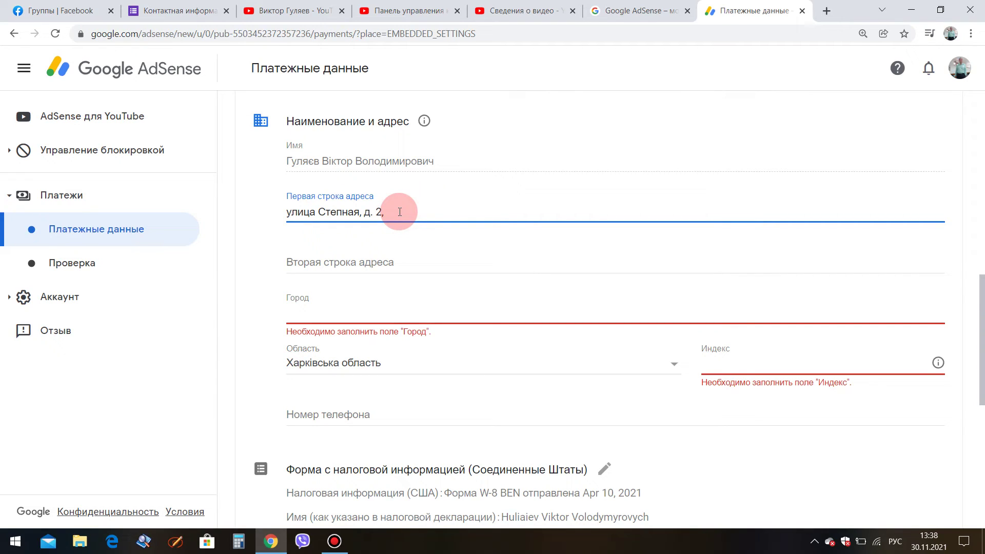
{"action": "type", "text": "кв. 24"}
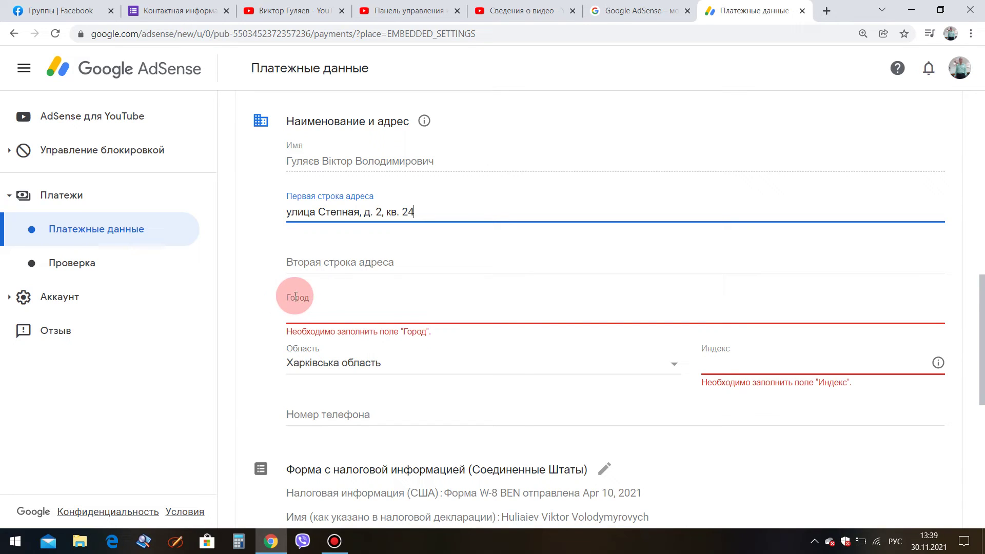
Enter the payee's city in Город and set the Область to Харківська область
{"action": "left_click", "coordinate": [307, 311]}
{"action": "type", "text": "Кр"}
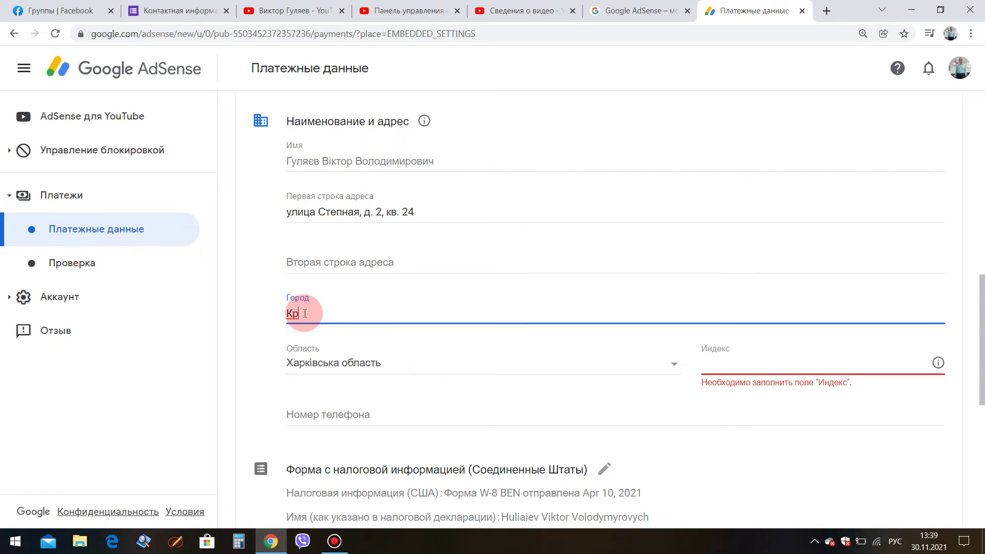
{"action": "type", "text": "ыловка"}
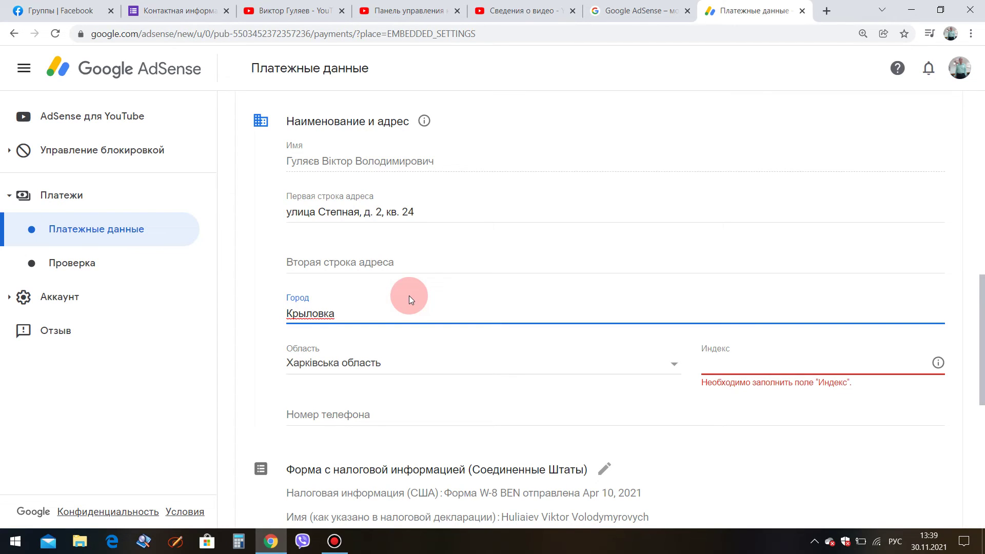
{"action": "double_click", "coordinate": [287, 312]}
{"action": "left_click", "coordinate": [353, 305]}
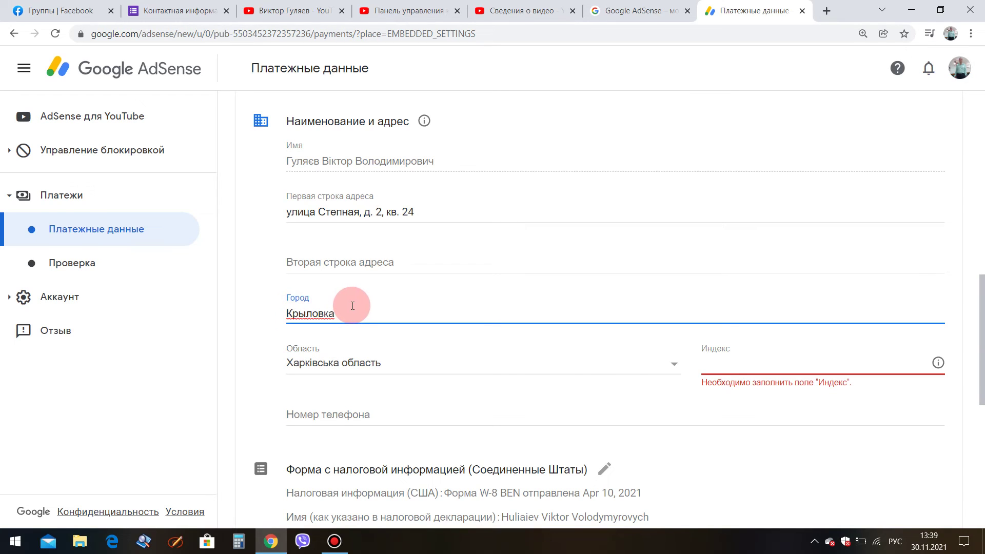
{"action": "left_click", "coordinate": [676, 364]}
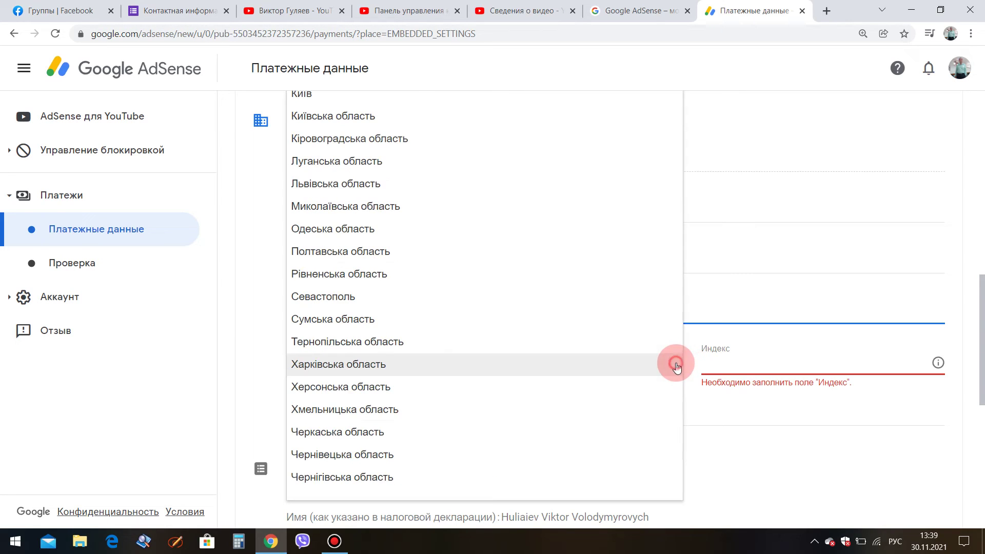
{"action": "left_click", "coordinate": [521, 367]}
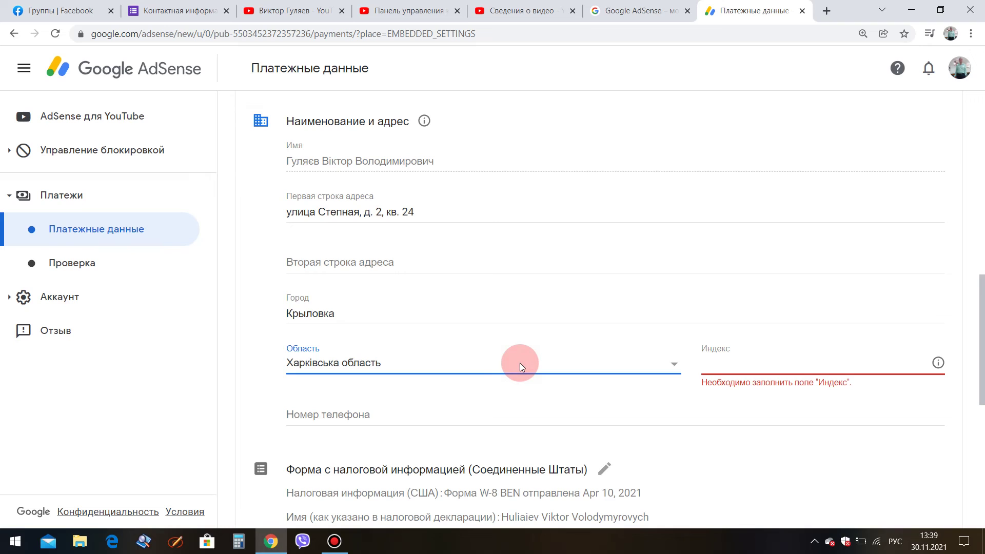